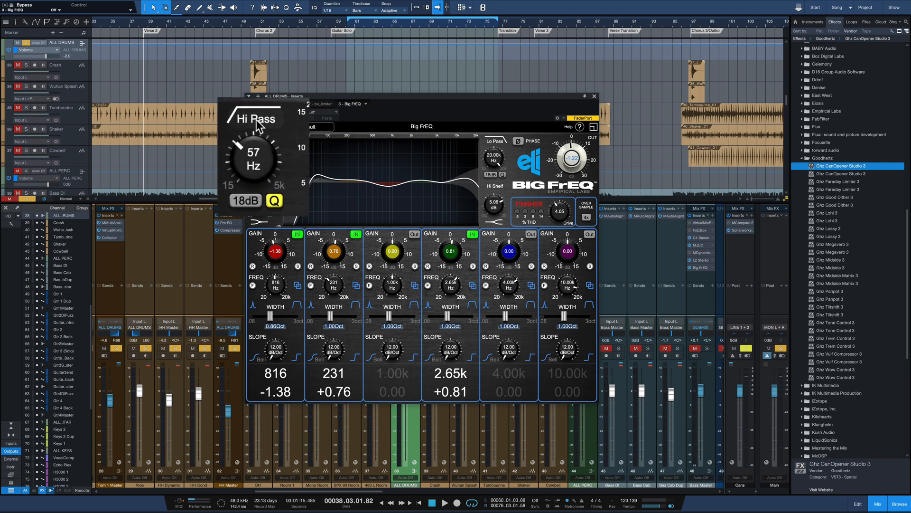
Step: Set the Hi Pass filter's frequency to 64 Hz and its Q to 1.64 on the drum bus EQ
{"action": "left_click", "coordinate": [256, 125]}
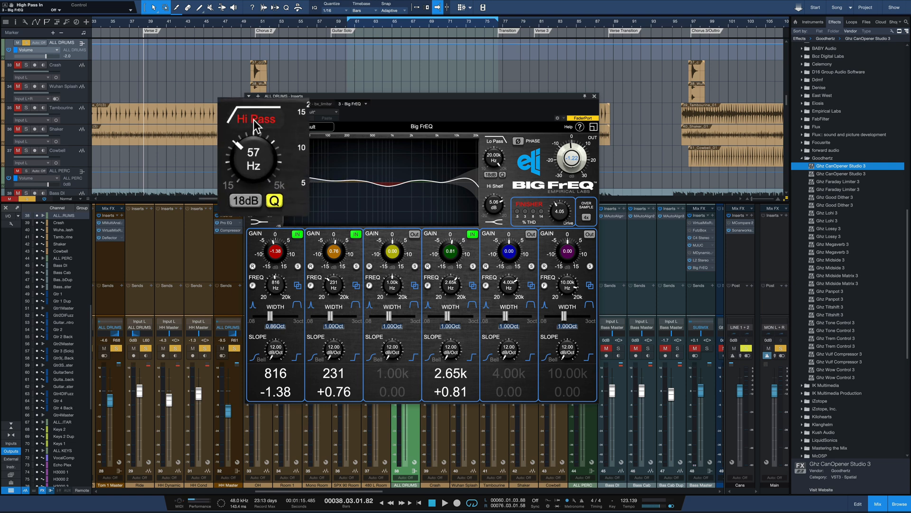
{"action": "left_click", "coordinate": [253, 120]}
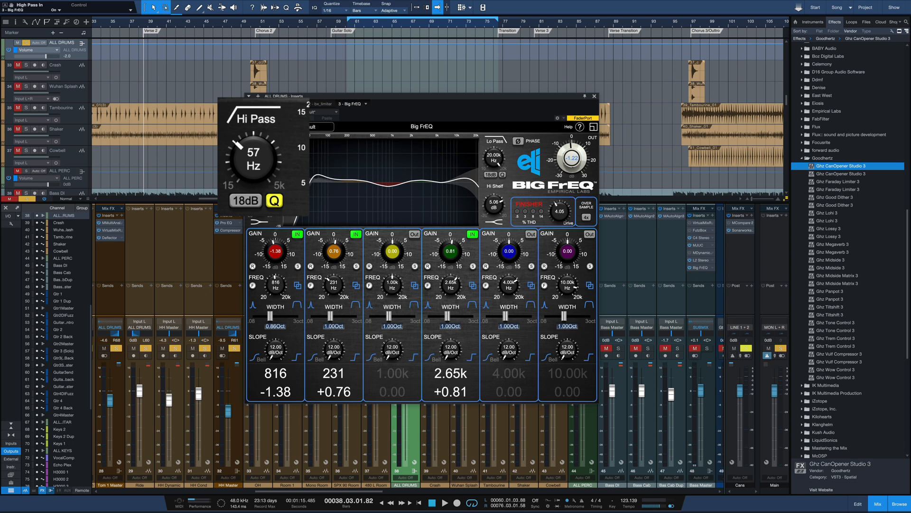
{"action": "left_click_drag", "start_coordinate": [250, 162], "coordinate": [254, 170]}
{"action": "scroll", "coordinate": [254, 173], "scroll_direction": "up", "scroll_amount": 5}
{"action": "scroll", "coordinate": [257, 175], "scroll_direction": "down", "scroll_amount": 2}
{"action": "left_click", "coordinate": [274, 201]}
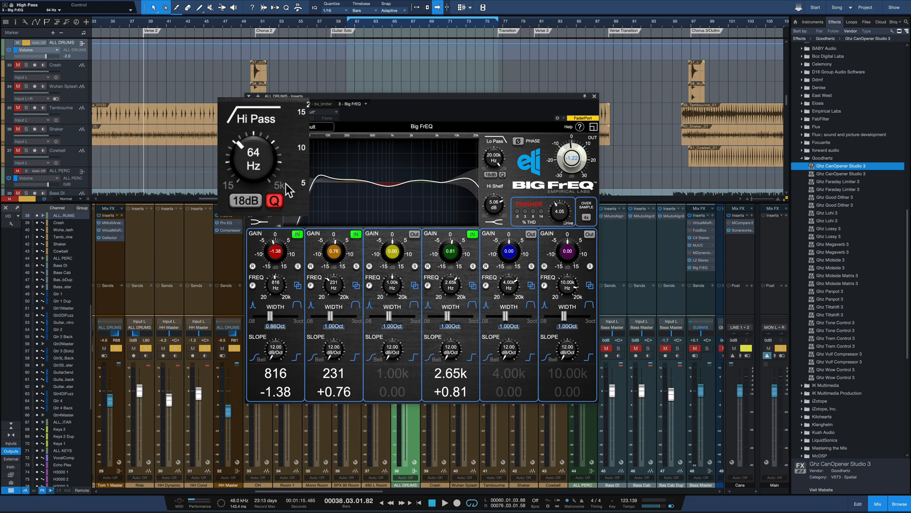
{"action": "mouse_move", "coordinate": [263, 170]}
{"action": "left_mouse_down"}
{"action": "mouse_move", "coordinate": [259, 136]}
{"action": "mouse_move", "coordinate": [250, 204]}
{"action": "mouse_move", "coordinate": [262, 129]}
{"action": "mouse_move", "coordinate": [257, 176]}
{"action": "mouse_move", "coordinate": [257, 169]}
{"action": "left_mouse_up"}
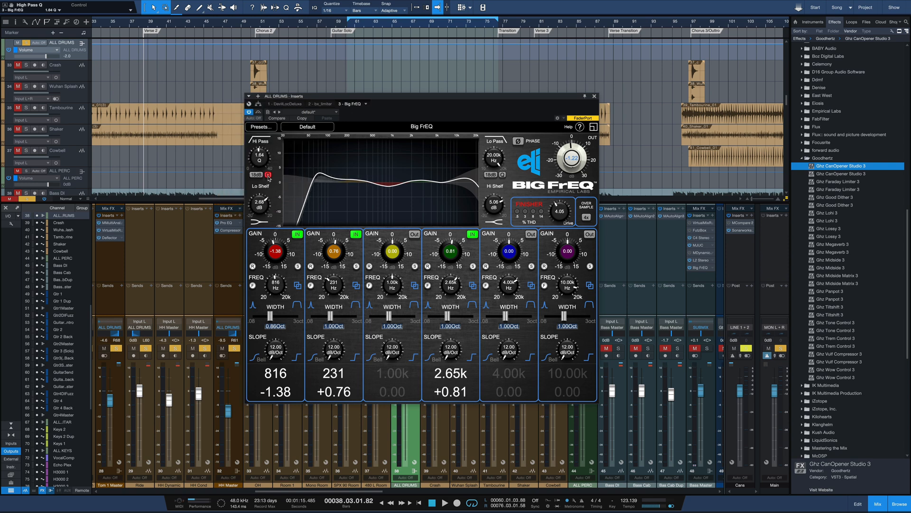
Step: Try a 96dB slope on the Hi Pass filter and return it to 18dB
{"action": "left_click", "coordinate": [259, 175]}
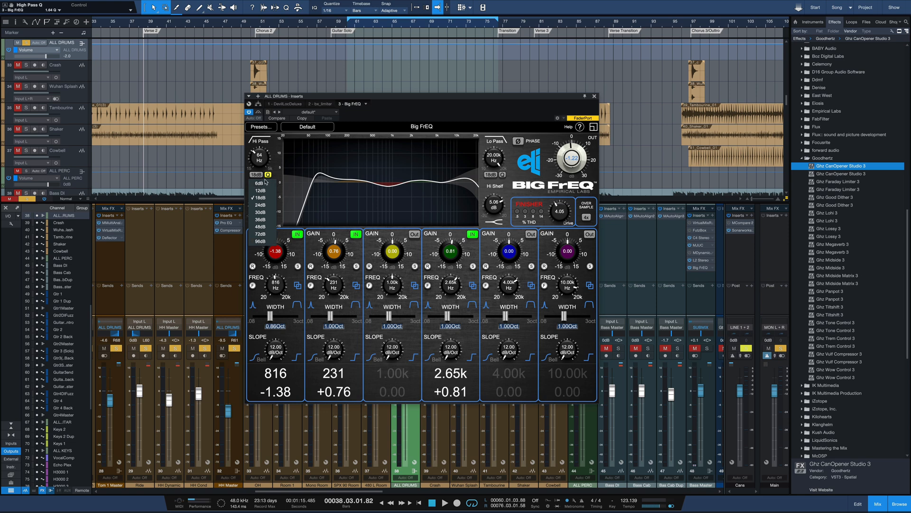
{"action": "left_click", "coordinate": [264, 240]}
{"action": "left_click", "coordinate": [260, 175]}
{"action": "left_click", "coordinate": [264, 197]}
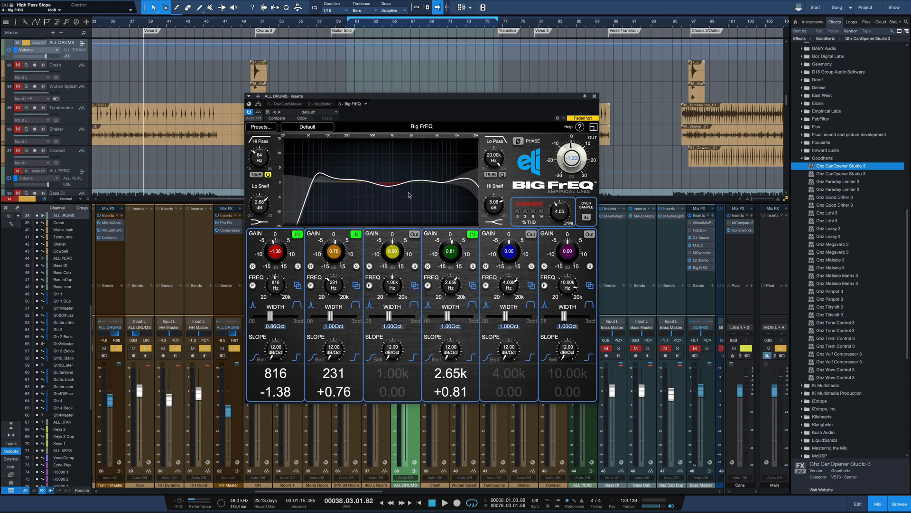
Step: View the Lo Pass filter's slope options and compare the filter switched off and on
{"action": "left_click", "coordinate": [491, 175]}
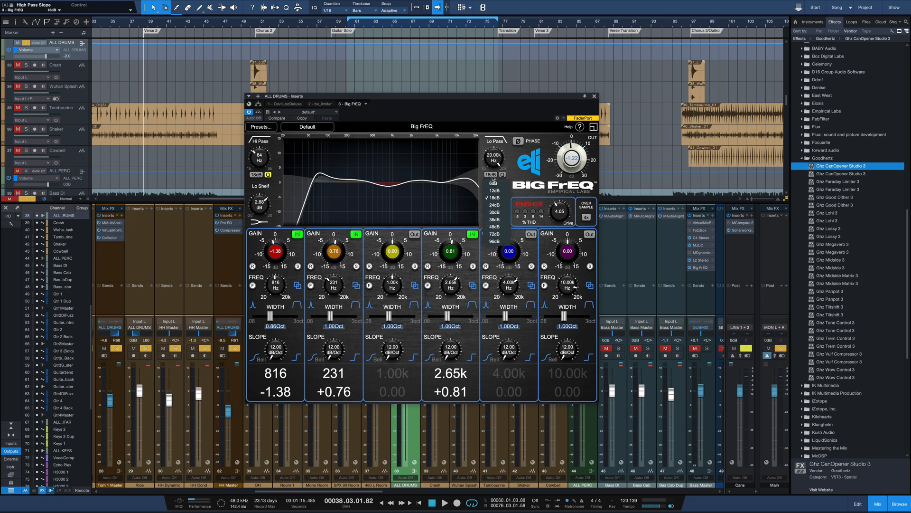
{"action": "left_click", "coordinate": [493, 176]}
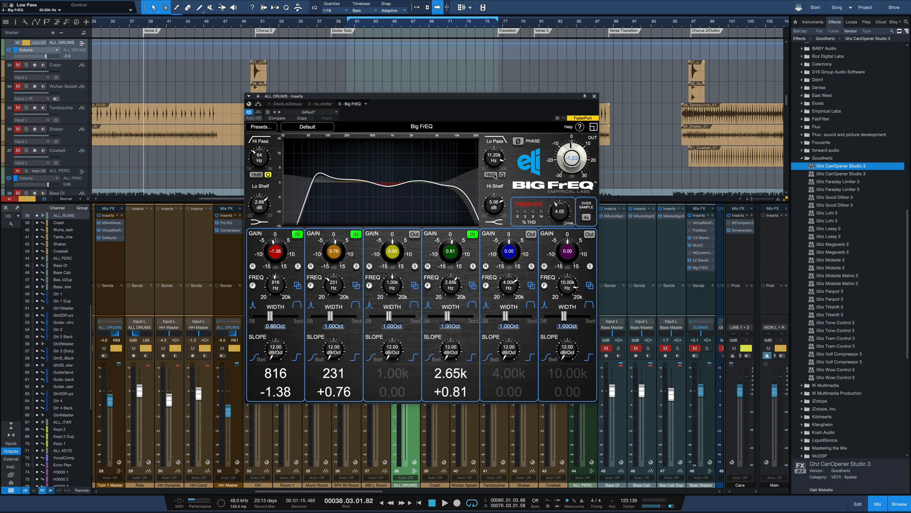
{"action": "left_click", "coordinate": [494, 142]}
{"action": "left_click", "coordinate": [494, 142]}
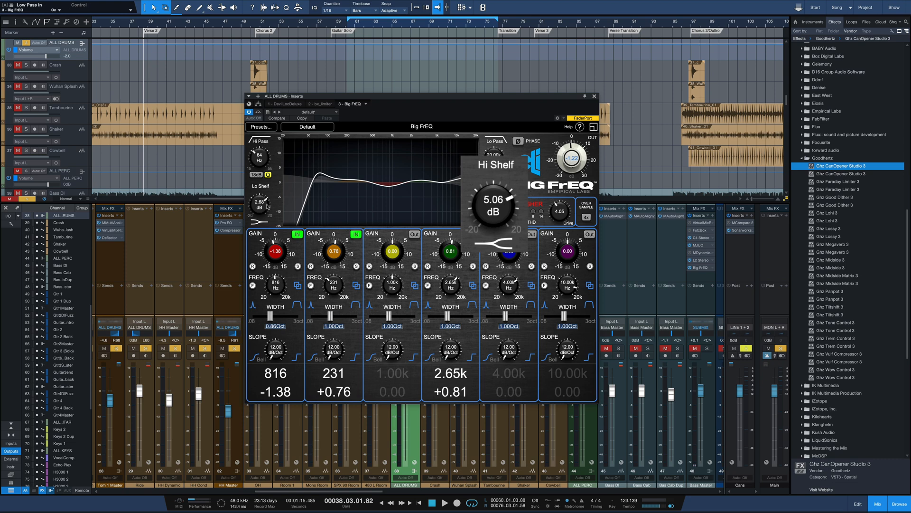
Step: Set the Lo Shelf gain to 1.91 dB
{"action": "scroll", "coordinate": [261, 203], "scroll_direction": "up", "scroll_amount": 5}
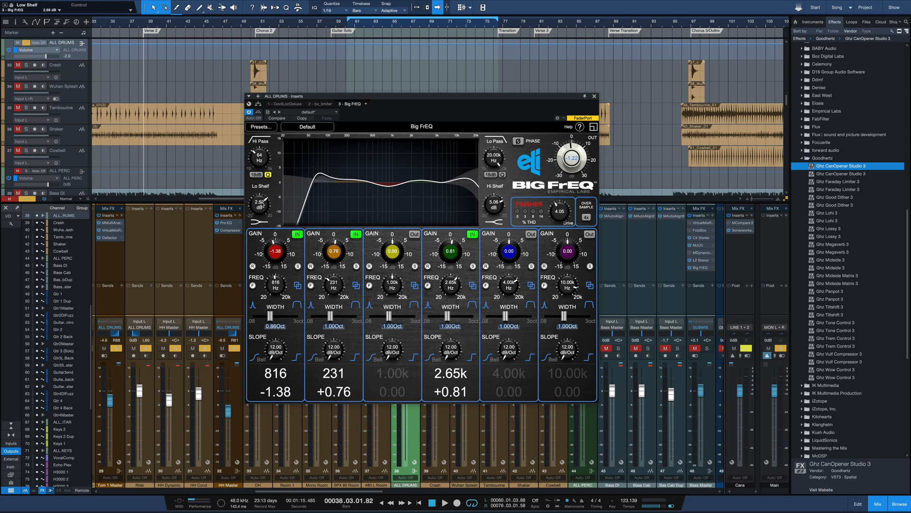
{"action": "scroll", "coordinate": [263, 203], "scroll_direction": "down", "scroll_amount": 5}
{"action": "scroll", "coordinate": [261, 205], "scroll_direction": "down", "scroll_amount": 1}
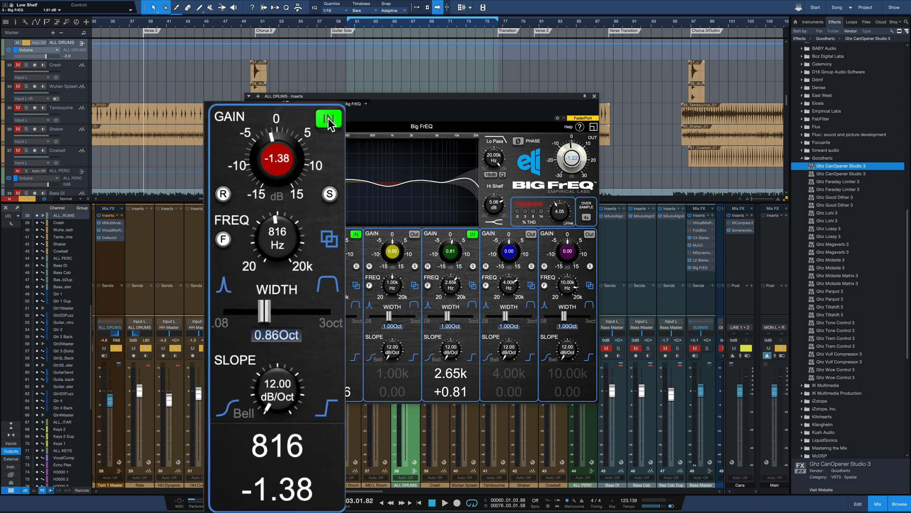
Step: Switch Band 1 out and back in, and try its 30 dB gain range before restoring the 15 dB range
{"action": "left_click", "coordinate": [328, 119]}
{"action": "left_click", "coordinate": [330, 120]}
{"action": "left_click", "coordinate": [223, 194]}
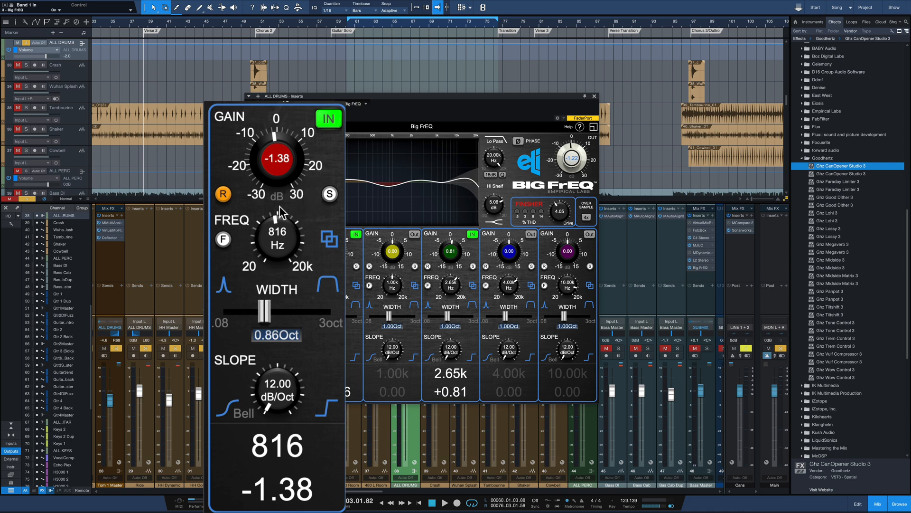
{"action": "left_click", "coordinate": [226, 197]}
Step: Try Band 1's solo listening and its fine frequency range, switching each one back off
{"action": "left_click", "coordinate": [329, 195]}
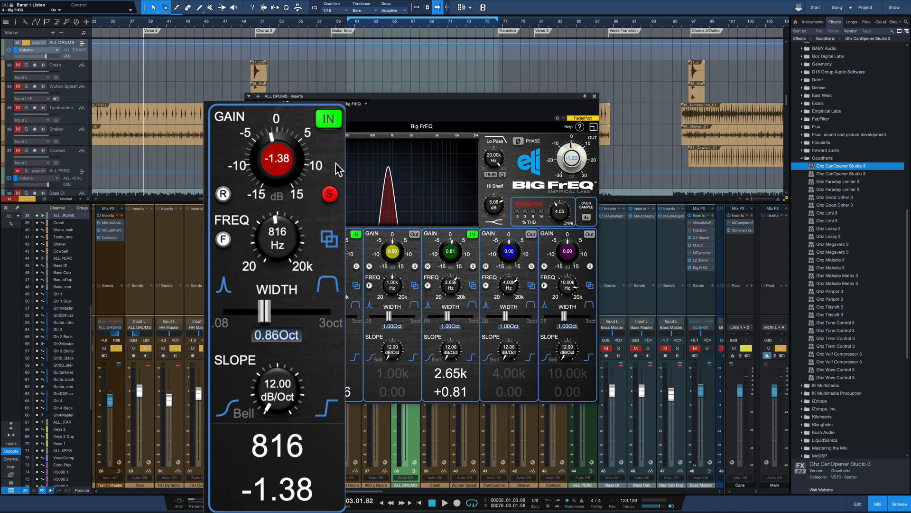
{"action": "left_click", "coordinate": [330, 196]}
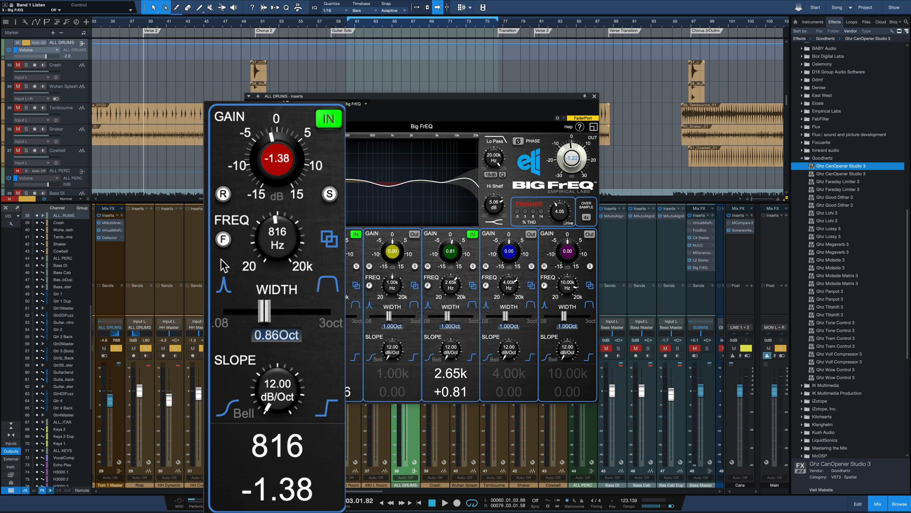
{"action": "left_click", "coordinate": [224, 239]}
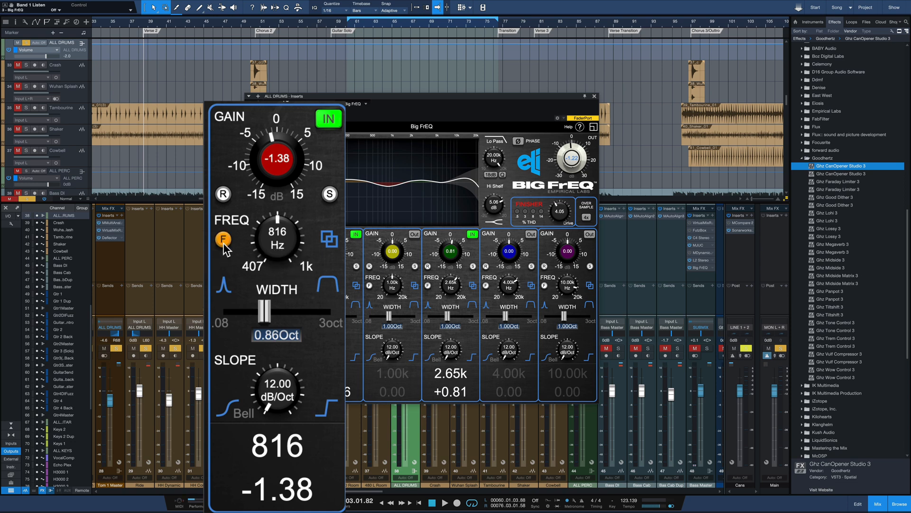
{"action": "left_click", "coordinate": [224, 242]}
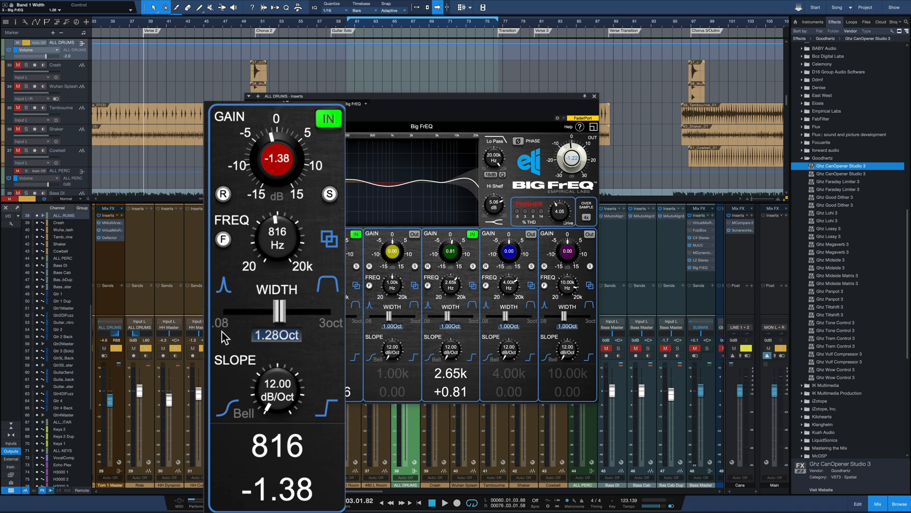
Step: Set Band 1's width to 1.70 octaves and its slope to 34.42 dB/Oct
{"action": "left_click_drag", "start_coordinate": [282, 313], "coordinate": [331, 311]}
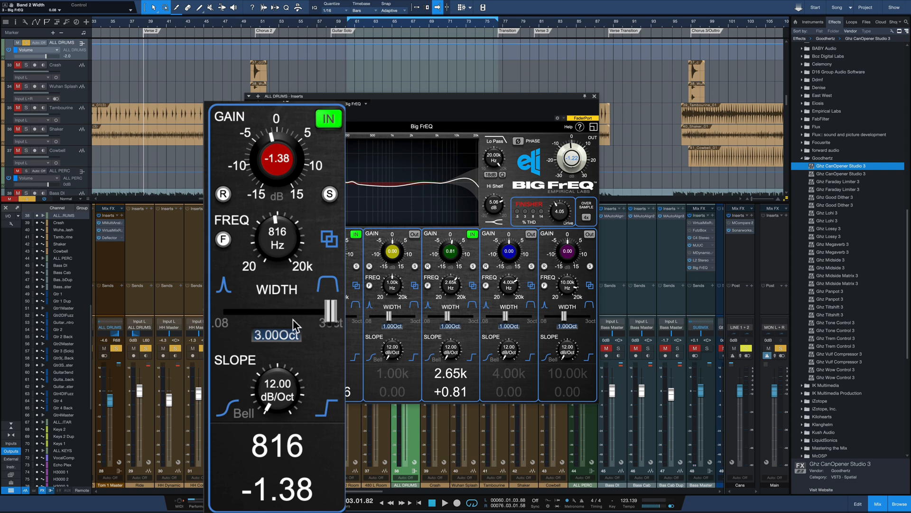
{"action": "left_click_drag", "start_coordinate": [331, 313], "coordinate": [294, 317]}
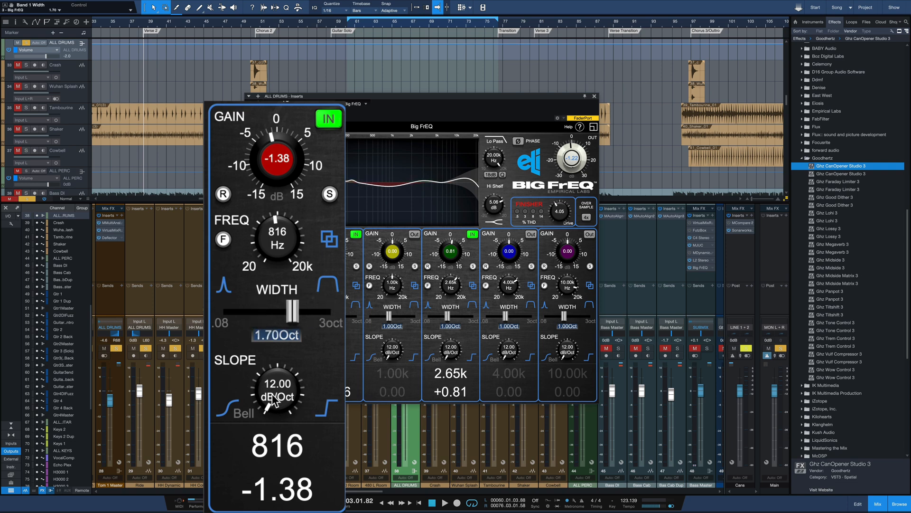
{"action": "left_click_drag", "start_coordinate": [273, 401], "coordinate": [306, 298]}
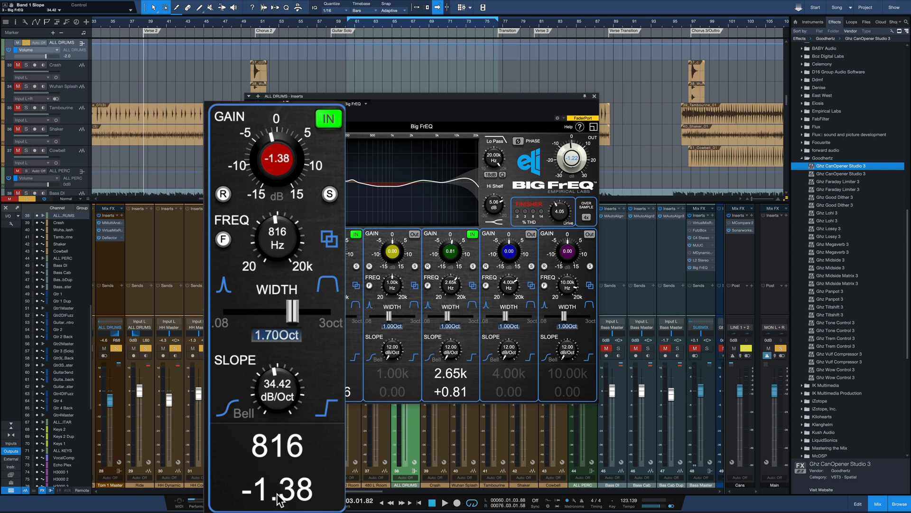
{"action": "left_click", "coordinate": [329, 239]}
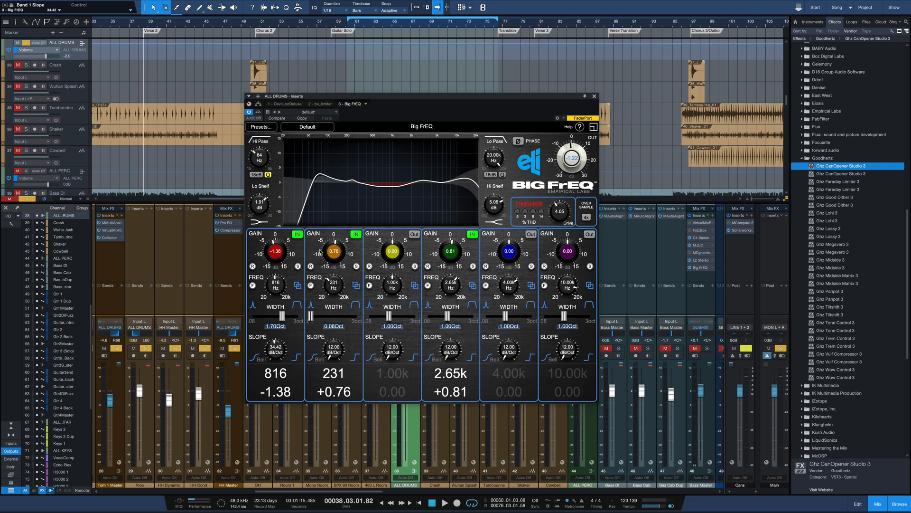
Step: Set Band 2's gain to +1.39 dB, and toggle the Finisher saturation before returning it to its previous state
{"action": "scroll", "coordinate": [338, 246], "scroll_direction": "up", "scroll_amount": 10}
{"action": "scroll", "coordinate": [335, 259], "scroll_direction": "down", "scroll_amount": 10}
{"action": "scroll", "coordinate": [327, 254], "scroll_direction": "up", "scroll_amount": 3}
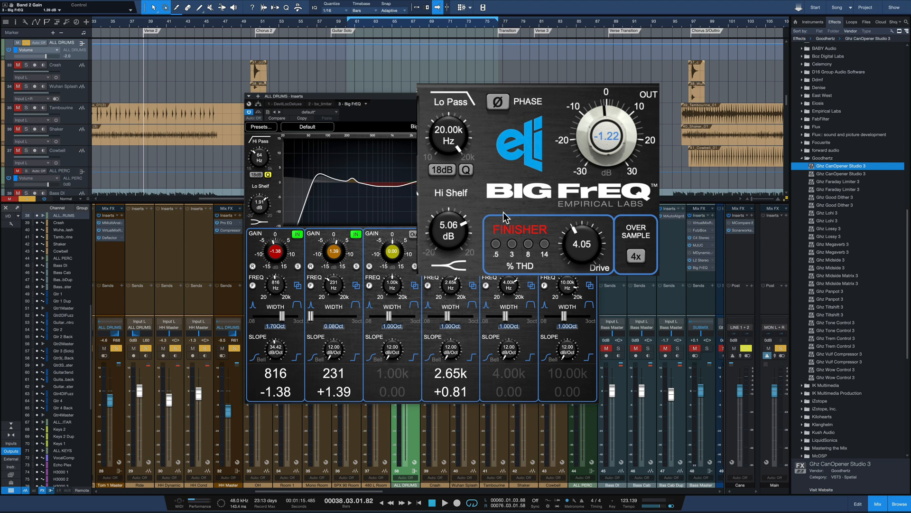
{"action": "left_click", "coordinate": [535, 202]}
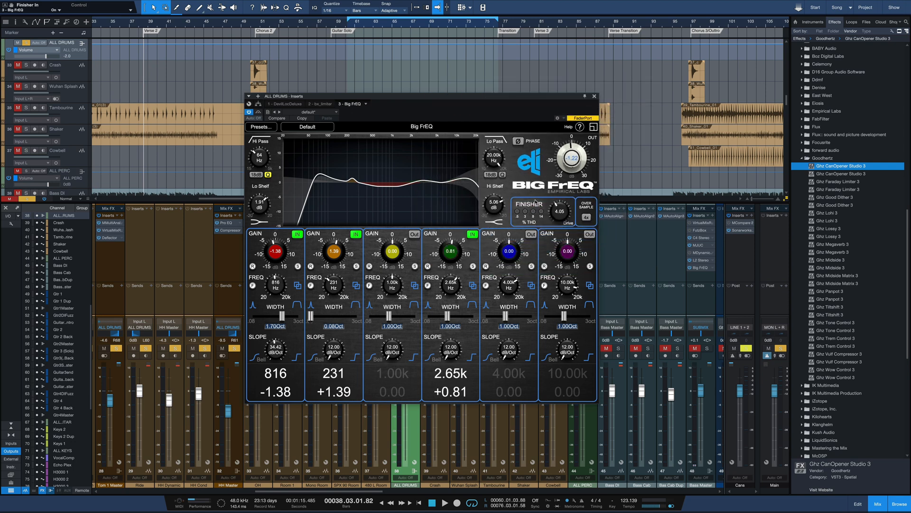
{"action": "left_click", "coordinate": [531, 211]}
Step: Play the mix and compare the drum bus with the Big FrEQ bypassed and active
{"action": "left_click", "coordinate": [259, 112]}
{"action": "key", "text": "space"}
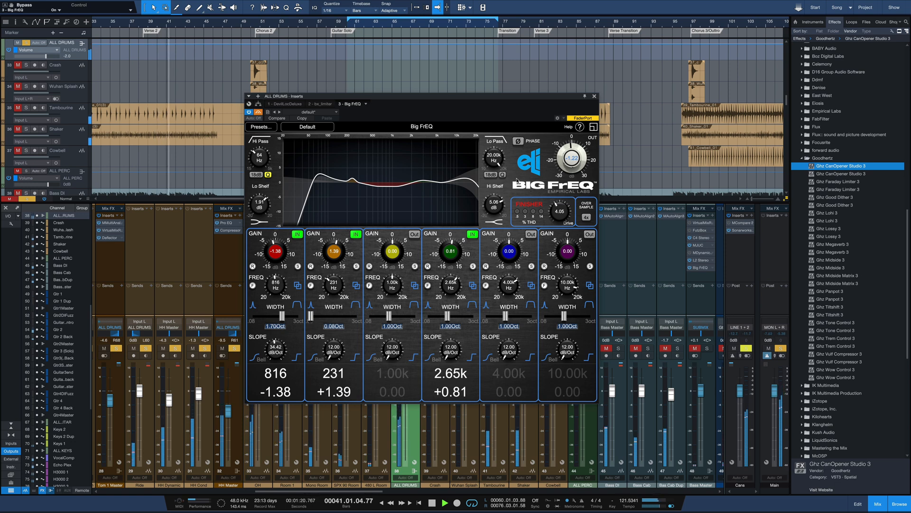
{"action": "key", "text": "space"}
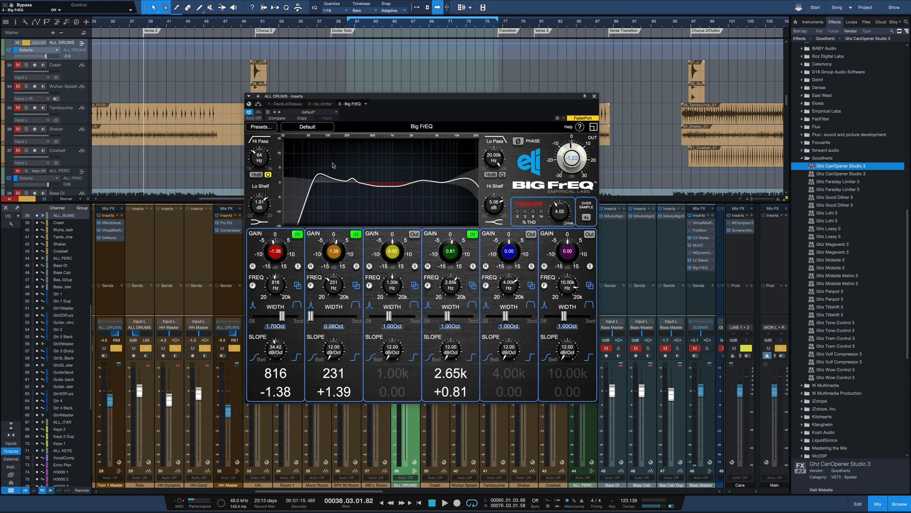
{"action": "key", "text": "space"}
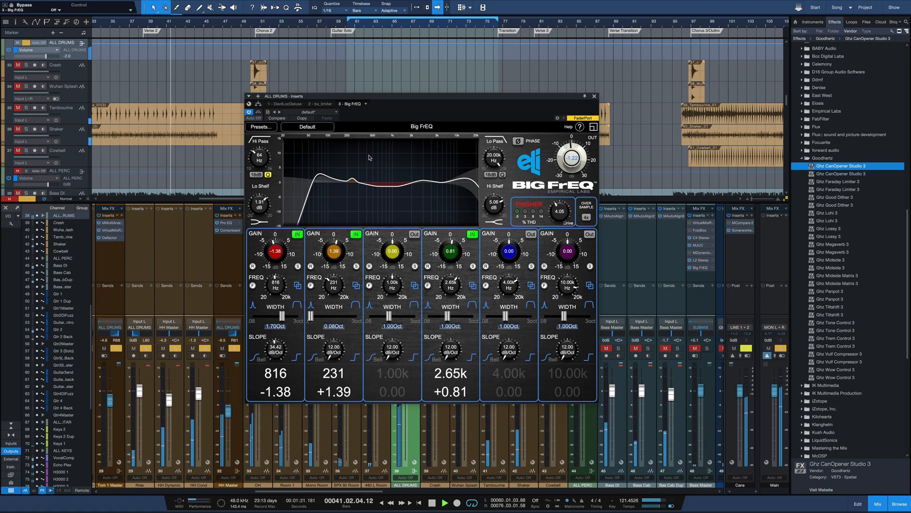
{"action": "left_click", "coordinate": [258, 112]}
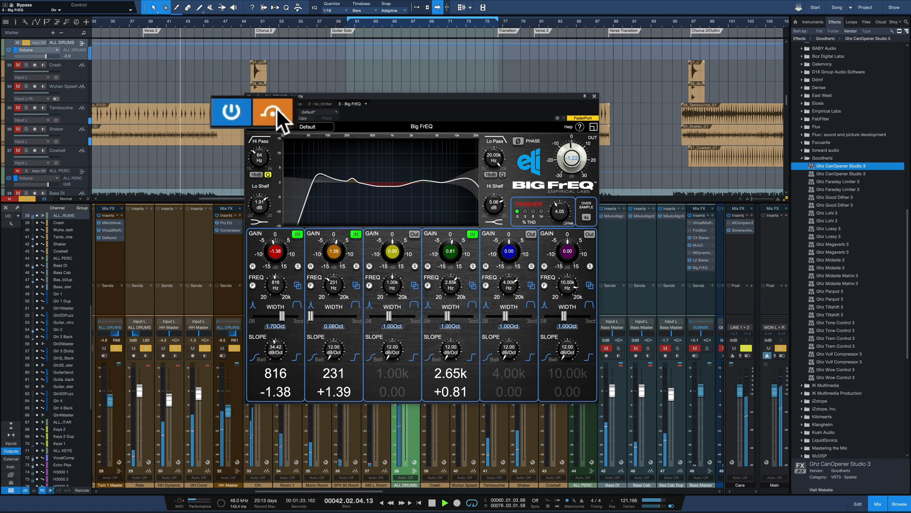
{"action": "left_click", "coordinate": [280, 108]}
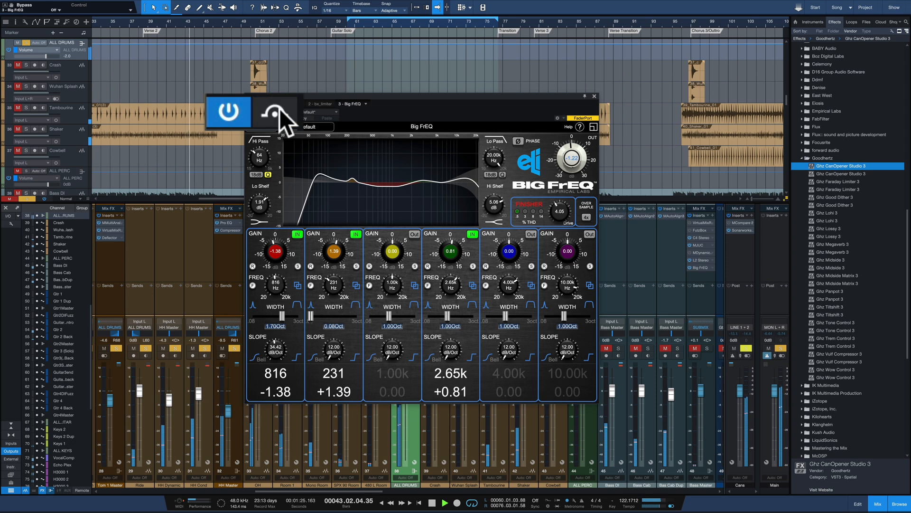
{"action": "left_click", "coordinate": [280, 108]}
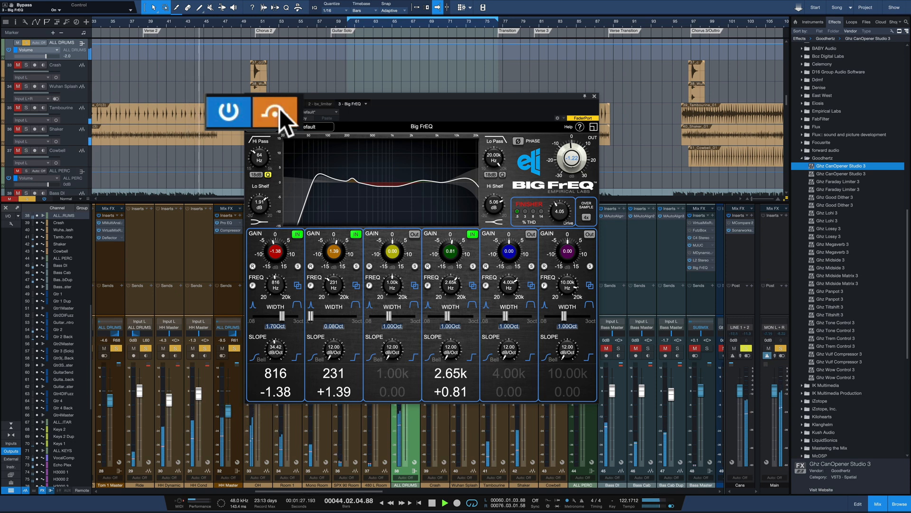
{"action": "left_click", "coordinate": [280, 108]}
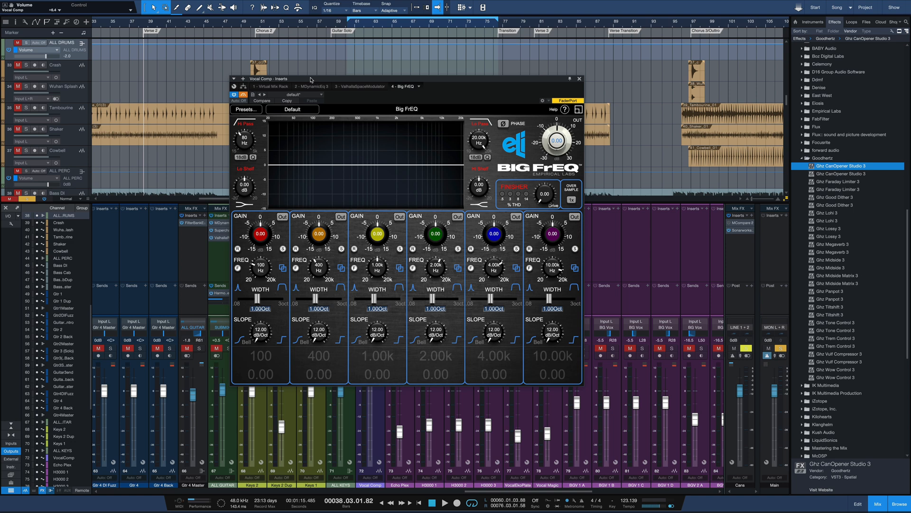
Step: Play the mix with the Vocal Comp channel's Big FrEQ bypassed, and disengage the bypass during playback
{"action": "key", "text": "space"}
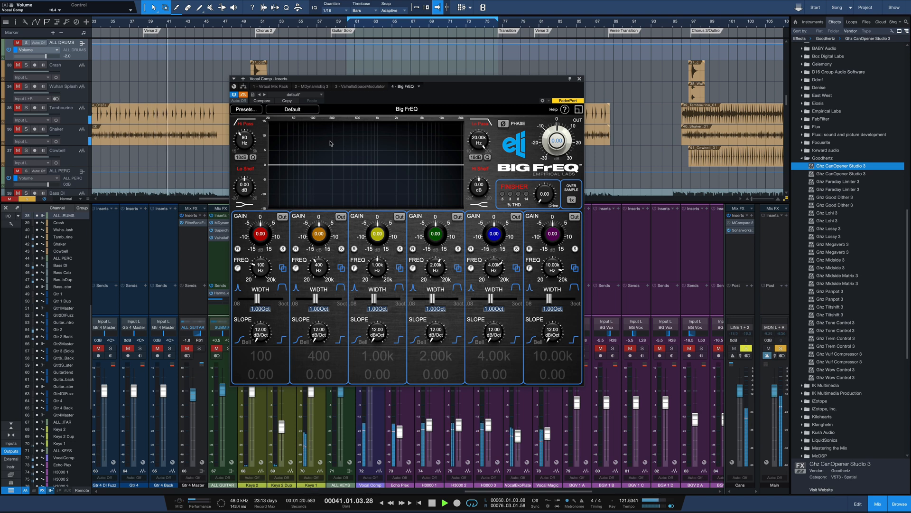
{"action": "key", "text": "space"}
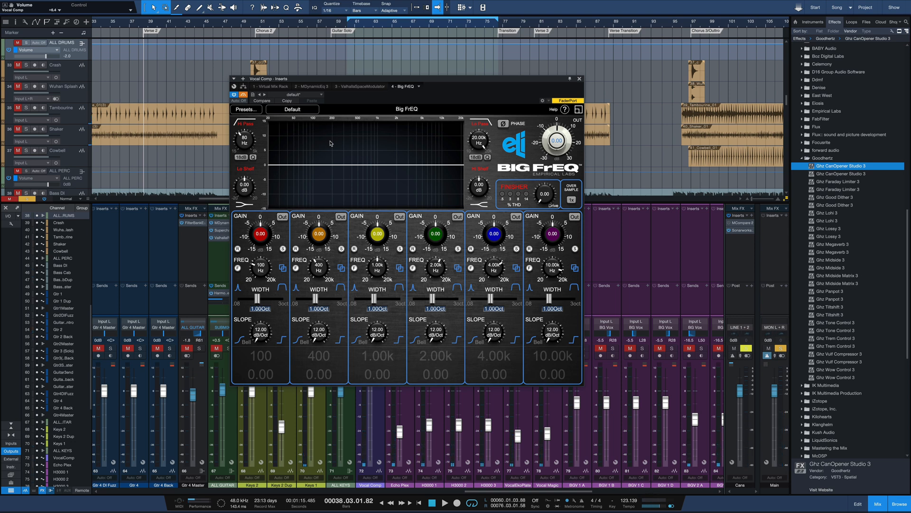
{"action": "key", "text": "space"}
{"action": "left_click", "coordinate": [243, 98]}
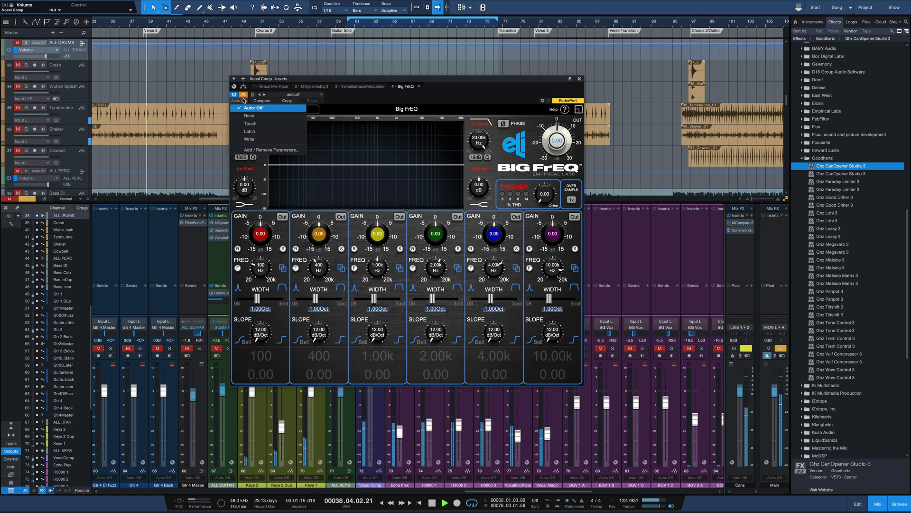
{"action": "left_click", "coordinate": [243, 97]}
{"action": "left_click", "coordinate": [243, 95]}
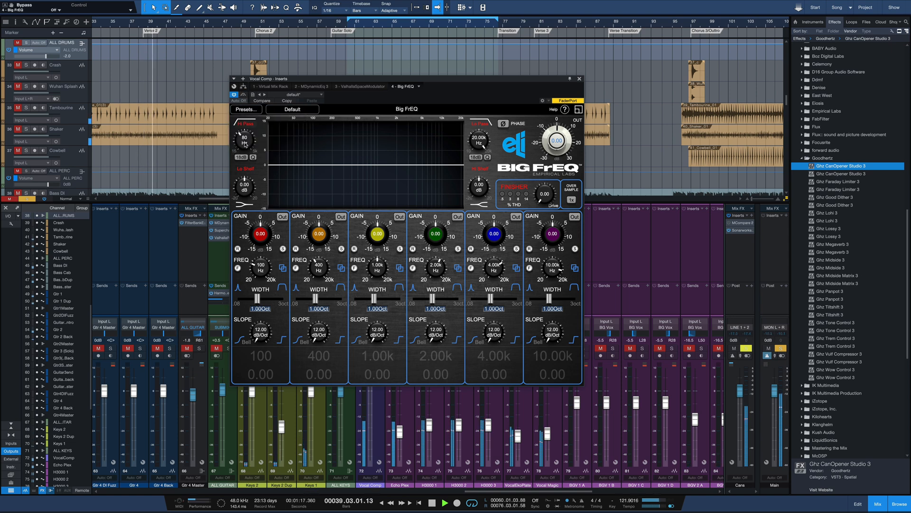
Step: Enable the Hi Pass filter on the Vocal Comp EQ and set it to 91 Hz
{"action": "left_click", "coordinate": [246, 124]}
{"action": "mouse_move", "coordinate": [244, 143]}
{"action": "left_mouse_down"}
{"action": "mouse_move", "coordinate": [245, 118]}
{"action": "mouse_move", "coordinate": [244, 143]}
{"action": "left_mouse_up"}
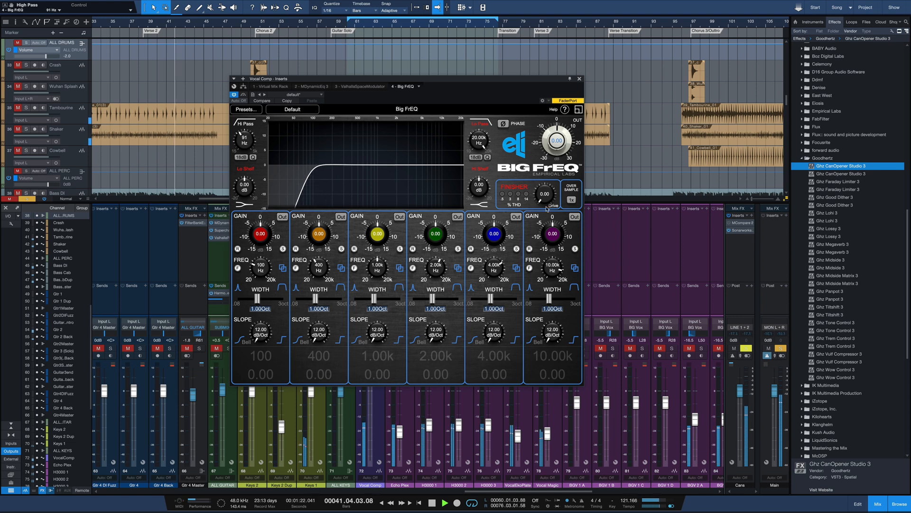
Step: Enable a Hi Shelf boost of about 4.2 dB and the Lo Pass filter on the Vocal Comp EQ
{"action": "left_click_drag", "start_coordinate": [475, 190], "coordinate": [484, 129]}
{"action": "left_click", "coordinate": [485, 168]}
{"action": "left_click", "coordinate": [482, 124]}
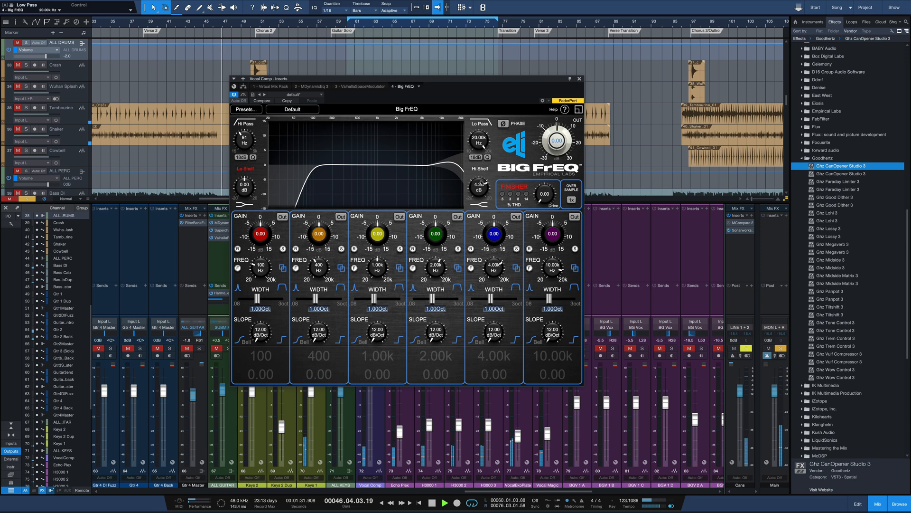
Step: Raise the Hi Shelf boost on the Vocal Comp EQ to 6.21 dB and play the mix
{"action": "left_click_drag", "start_coordinate": [480, 183], "coordinate": [480, 189]}
{"action": "key", "text": "space"}
{"action": "key", "text": "space"}
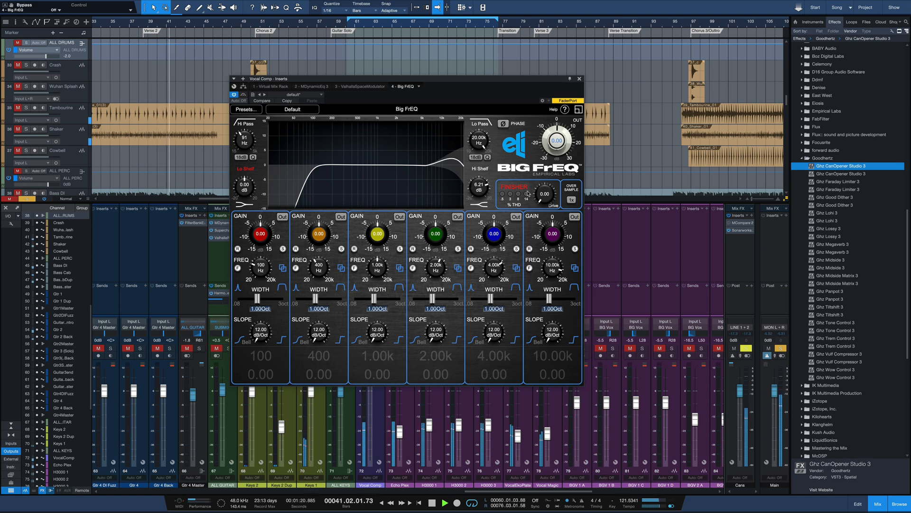
Step: Set the Finisher drive to 5.53 with 2x oversampling and replay the mix
{"action": "left_click_drag", "start_coordinate": [545, 197], "coordinate": [548, 175]}
{"action": "left_click", "coordinate": [574, 200]}
{"action": "left_click", "coordinate": [575, 218]}
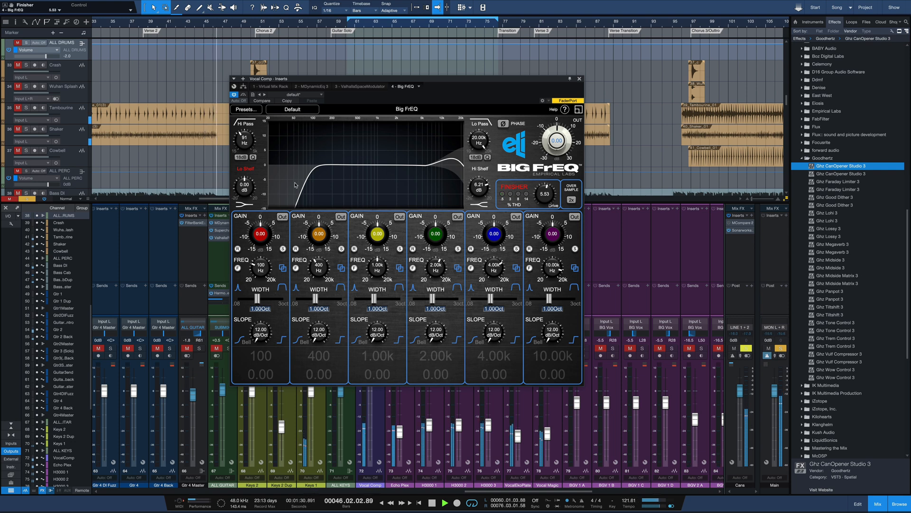
{"action": "key", "text": "space"}
{"action": "key", "text": "space"}
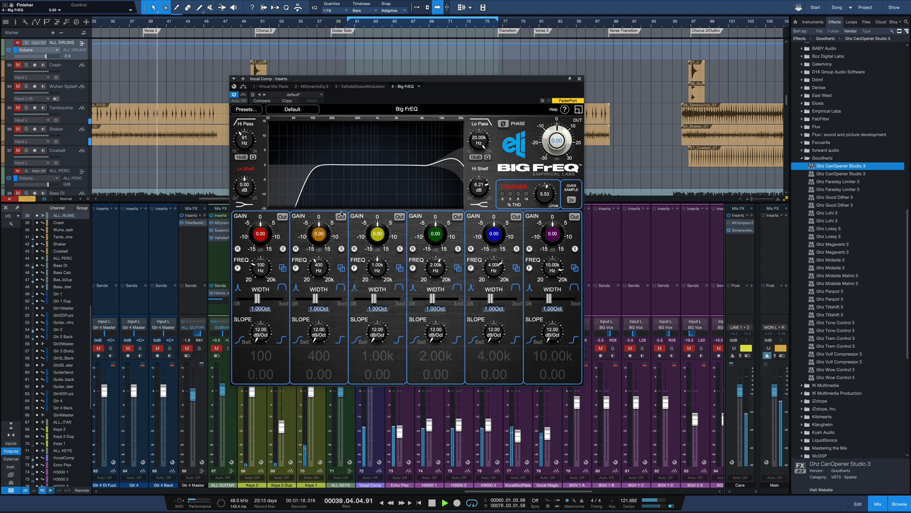
Step: Enable Band 2 with -0.66 dB at 400 Hz, and shape Band 4 with +1.33 dB at 3.11 kHz and a width of 1.82 octaves
{"action": "left_click", "coordinate": [341, 216]}
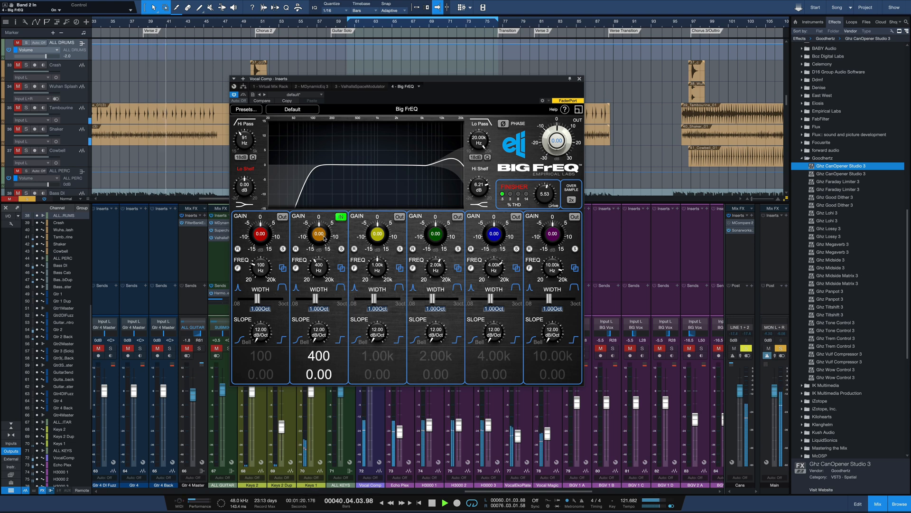
{"action": "mouse_move", "coordinate": [325, 239]}
{"action": "left_mouse_down"}
{"action": "mouse_move", "coordinate": [321, 248]}
{"action": "mouse_move", "coordinate": [324, 237]}
{"action": "left_mouse_up"}
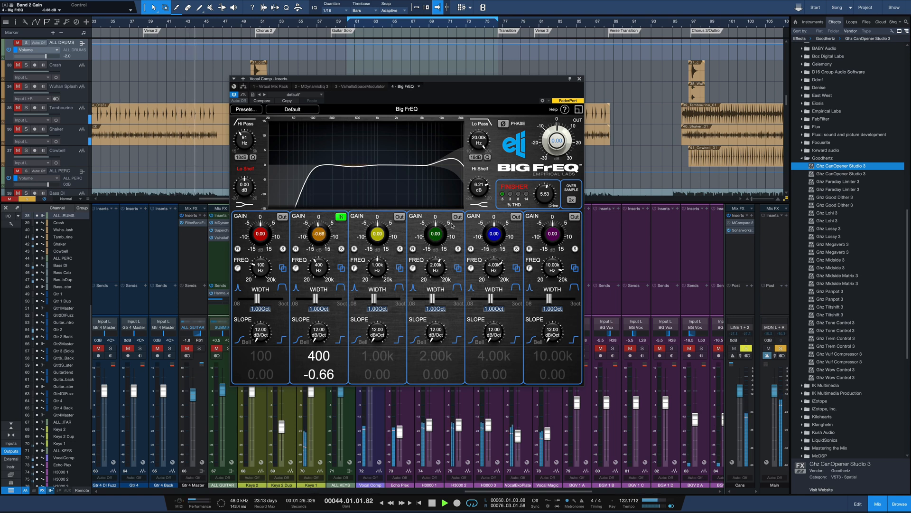
{"action": "mouse_move", "coordinate": [438, 236]}
{"action": "left_mouse_down"}
{"action": "mouse_move", "coordinate": [435, 262]}
{"action": "mouse_move", "coordinate": [437, 239]}
{"action": "left_mouse_up"}
{"action": "left_click_drag", "start_coordinate": [433, 298], "coordinate": [445, 302]}
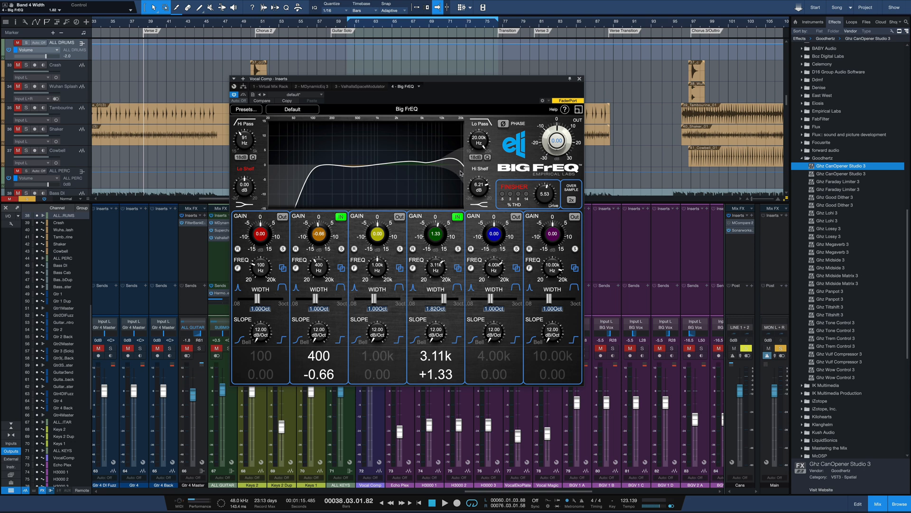
Step: Play the vocal section repeatedly, comparing the sound with the Big FrEQ bypassed and active
{"action": "key", "text": "space"}
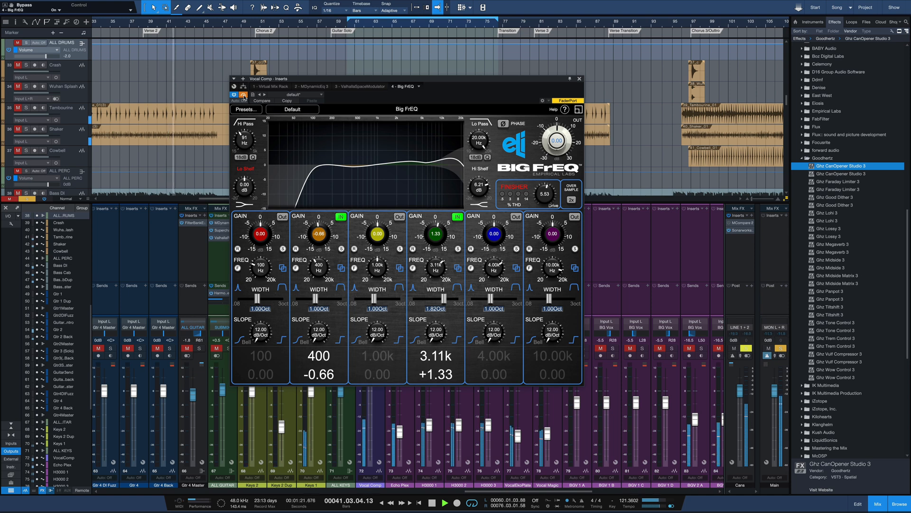
{"action": "key", "text": "space"}
{"action": "left_click", "coordinate": [243, 96]}
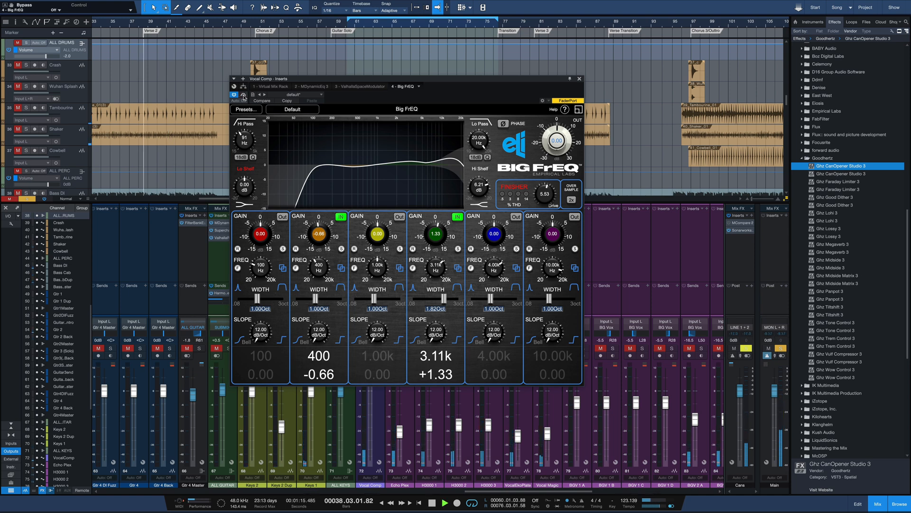
{"action": "key", "text": "space"}
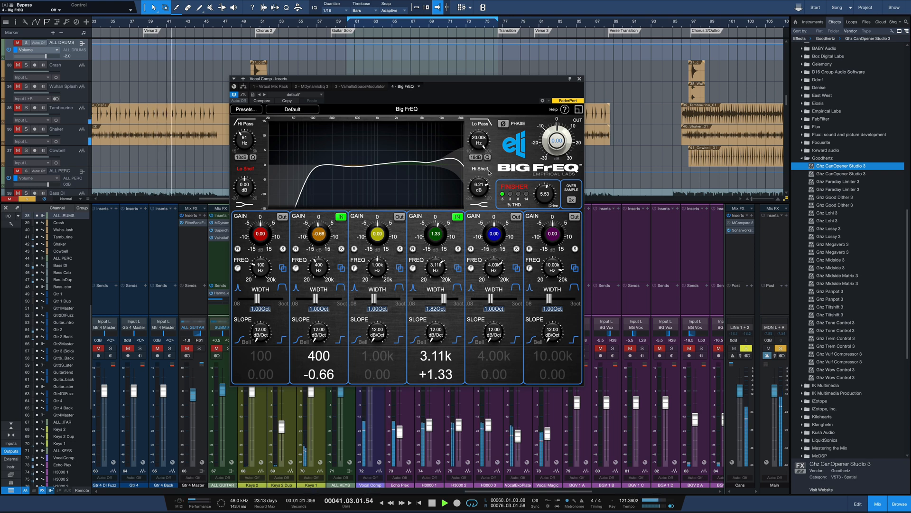
{"action": "key", "text": "space"}
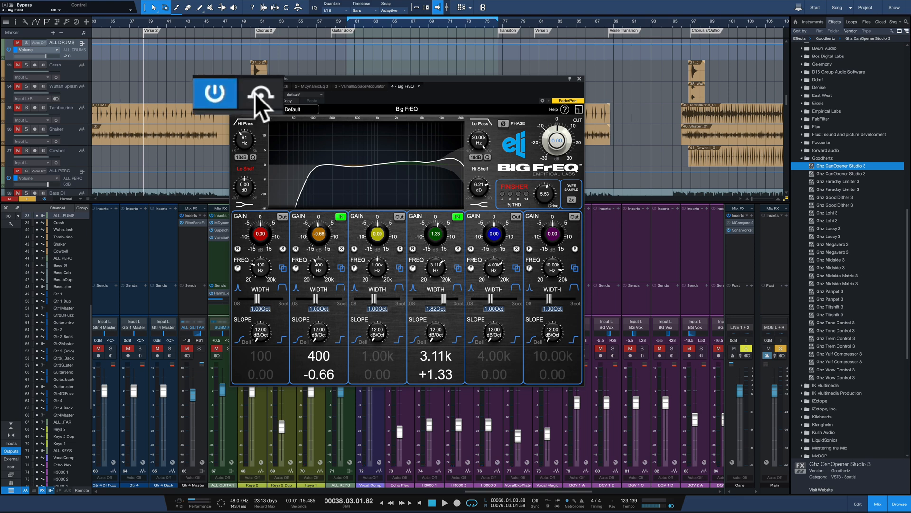
{"action": "key", "text": "space"}
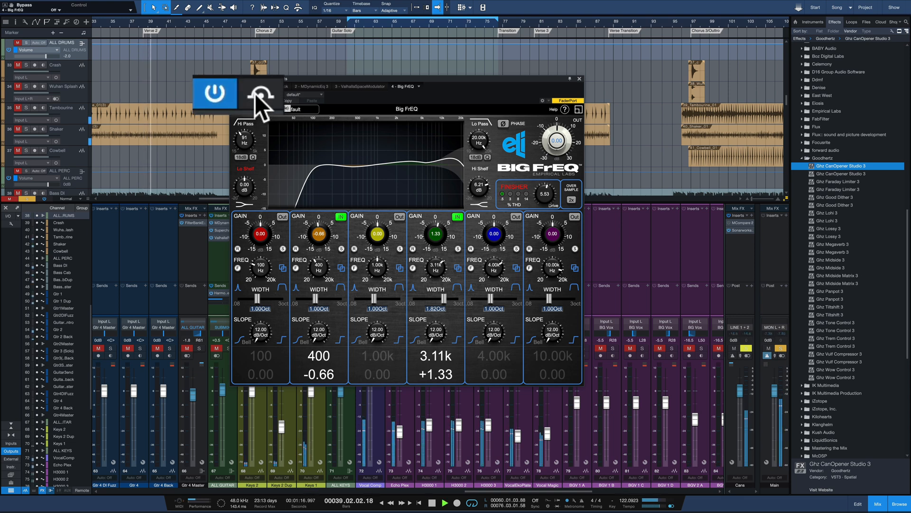
{"action": "left_click", "coordinate": [255, 93]}
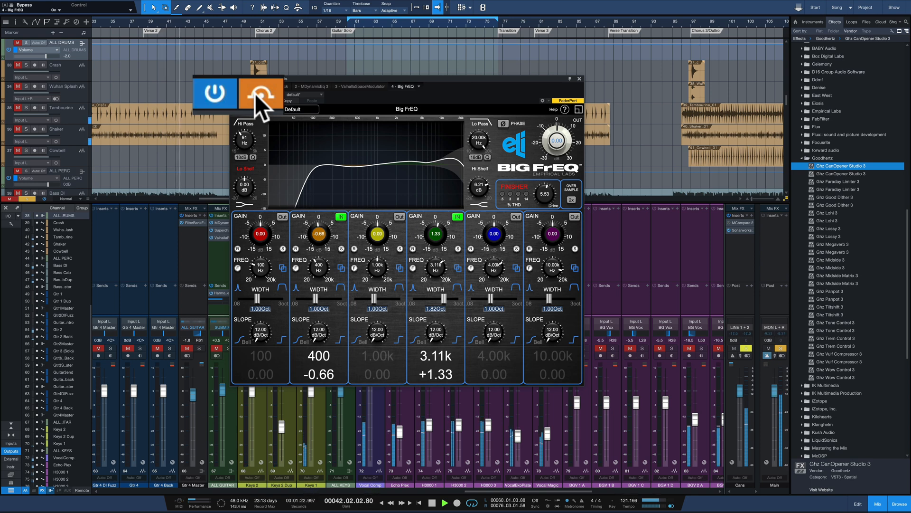
{"action": "left_click", "coordinate": [255, 93]}
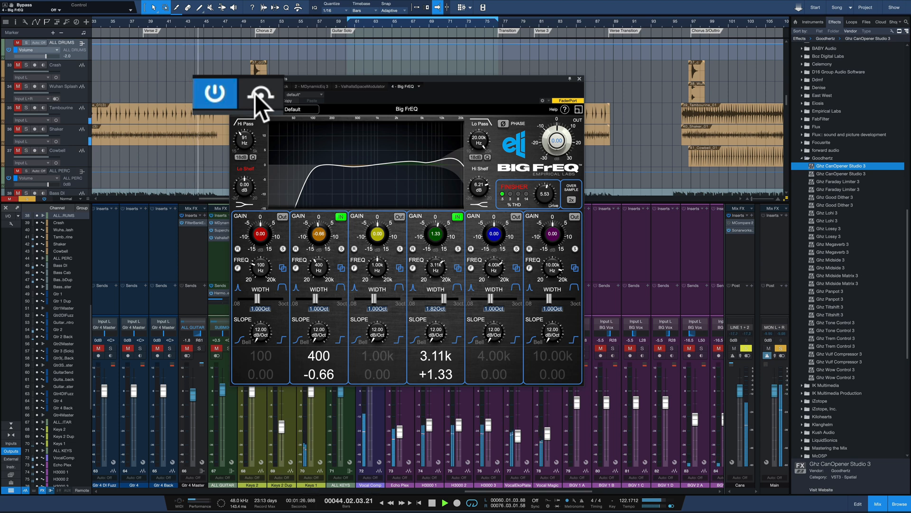
{"action": "left_click", "coordinate": [255, 93]}
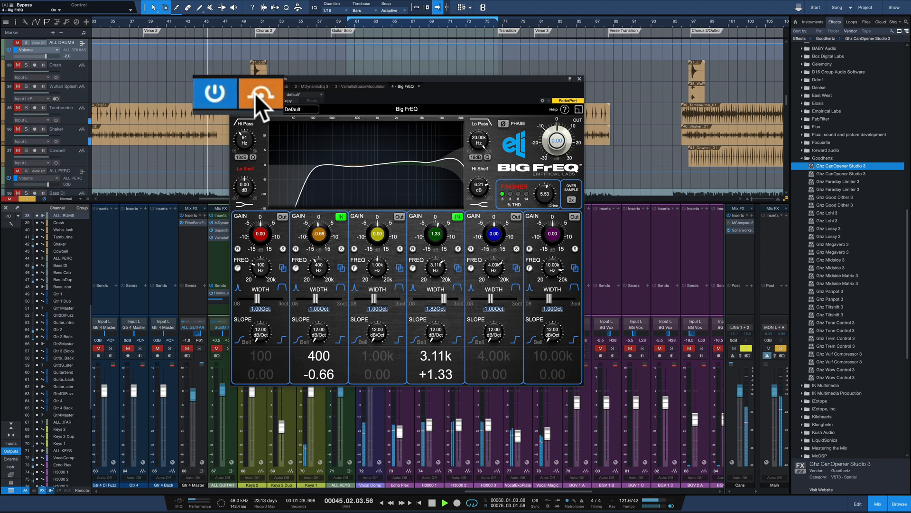
{"action": "left_click", "coordinate": [255, 93]}
{"action": "key", "text": "space"}
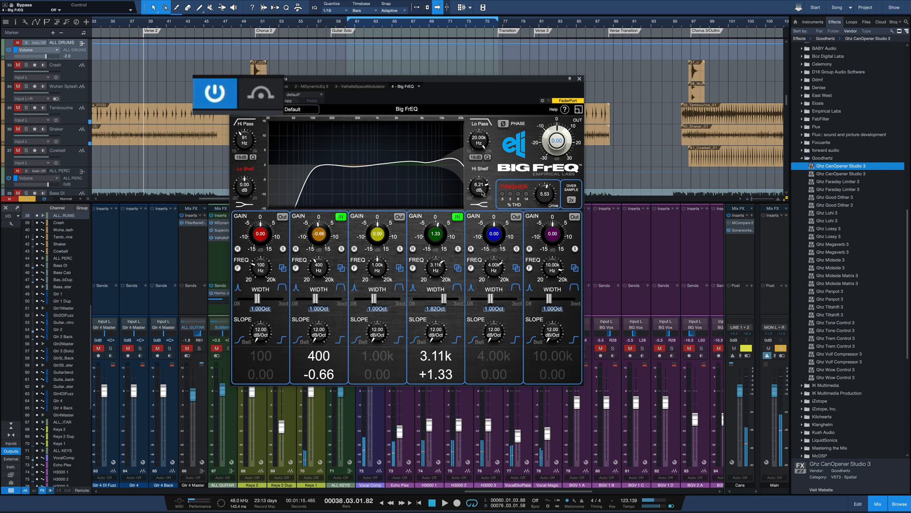
Step: Set the Hi Shelf boost on the vocal EQ to 4.92 dB while the mix plays
{"action": "scroll", "coordinate": [483, 192], "scroll_direction": "down", "scroll_amount": 5}
{"action": "key", "text": "space"}
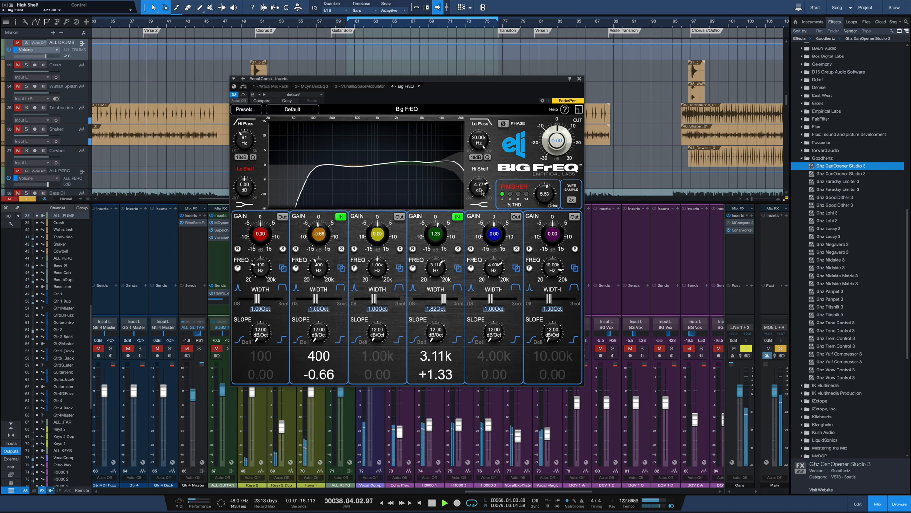
{"action": "left_click_drag", "start_coordinate": [483, 192], "coordinate": [483, 191]}
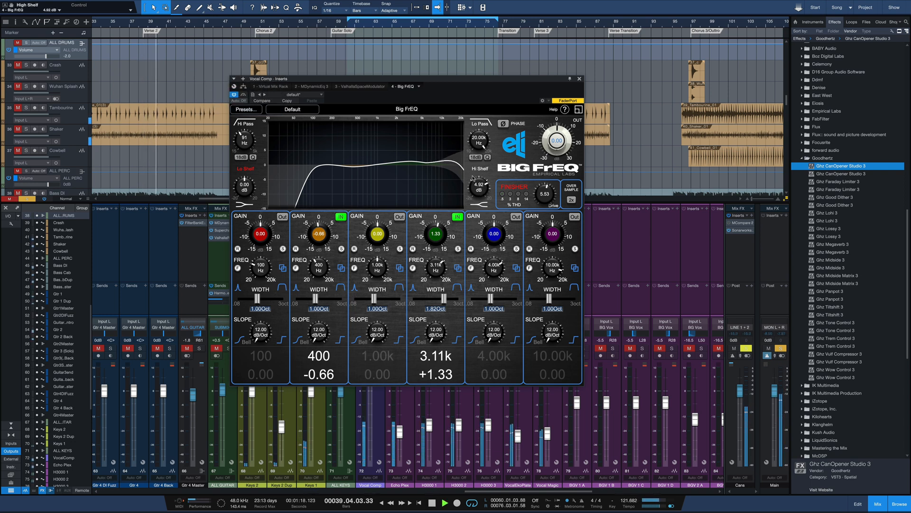
Step: Bypass and re-engage the Big FrEQ during playback to check the revised Hi Shelf, and stop playback
{"action": "left_click", "coordinate": [244, 94]}
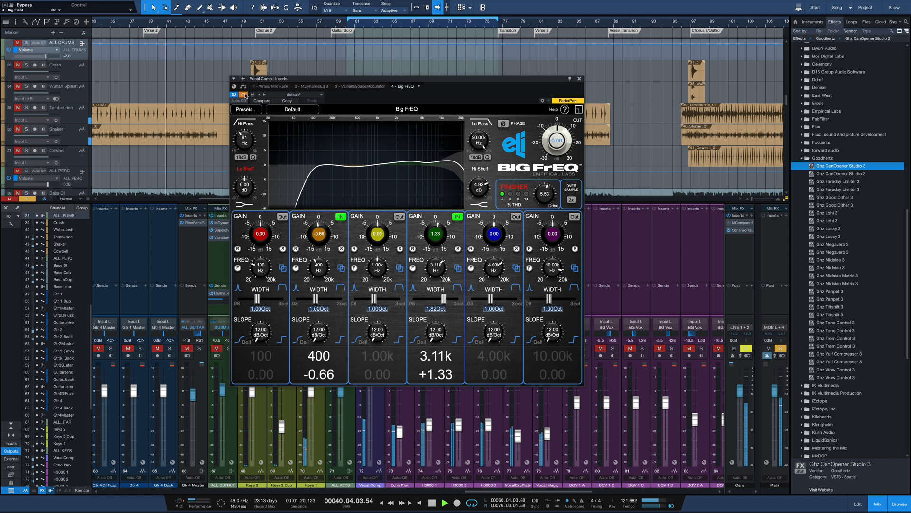
{"action": "left_click", "coordinate": [244, 94]}
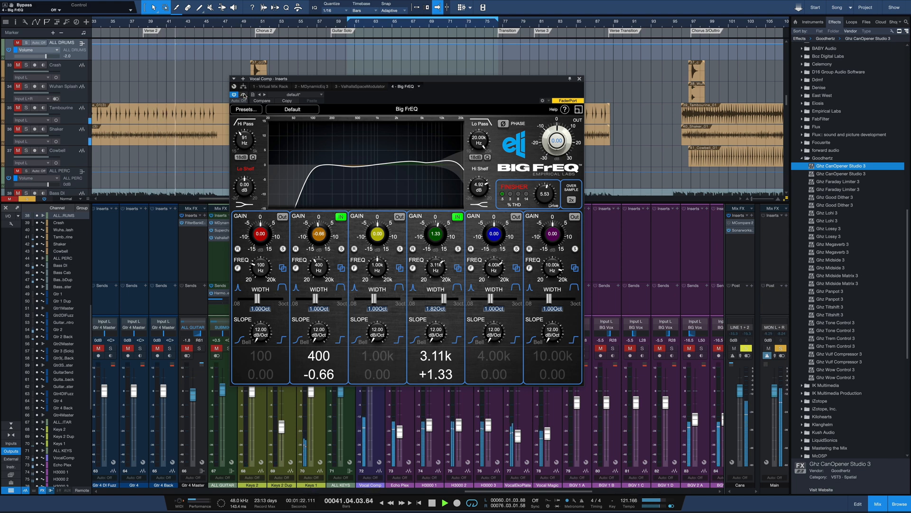
{"action": "key", "text": "space"}
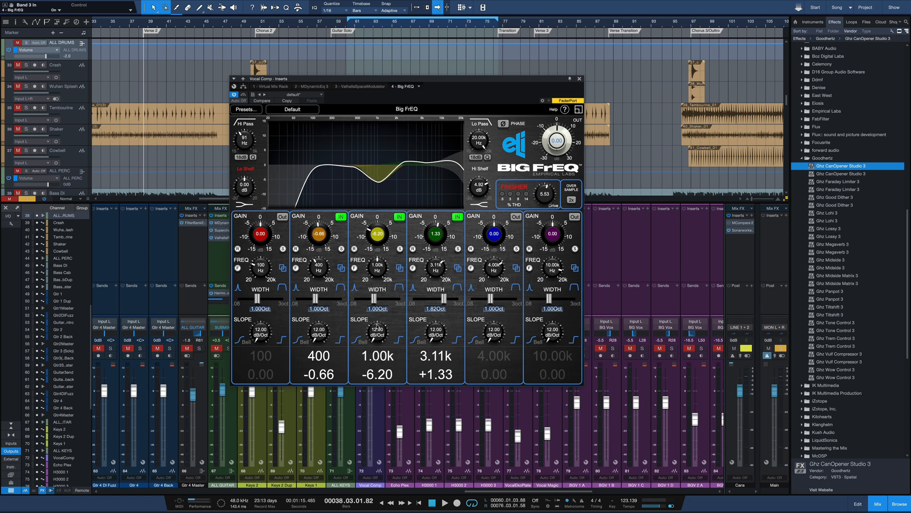
Step: Set Band 3's slope to 22.31 dB/Oct and its gain to -1.30 dB at 1.00 kHz
{"action": "mouse_move", "coordinate": [378, 335]}
{"action": "left_mouse_down"}
{"action": "mouse_move", "coordinate": [396, 251]}
{"action": "mouse_move", "coordinate": [374, 330]}
{"action": "left_mouse_up"}
{"action": "left_click_drag", "start_coordinate": [378, 286], "coordinate": [390, 250]}
{"action": "left_click_drag", "start_coordinate": [379, 337], "coordinate": [372, 370]}
{"action": "left_click_drag", "start_coordinate": [381, 243], "coordinate": [385, 237]}
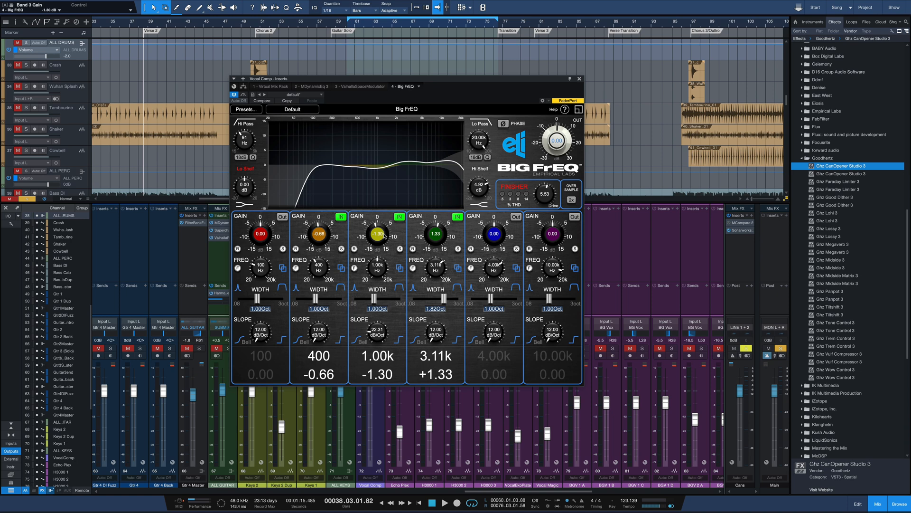